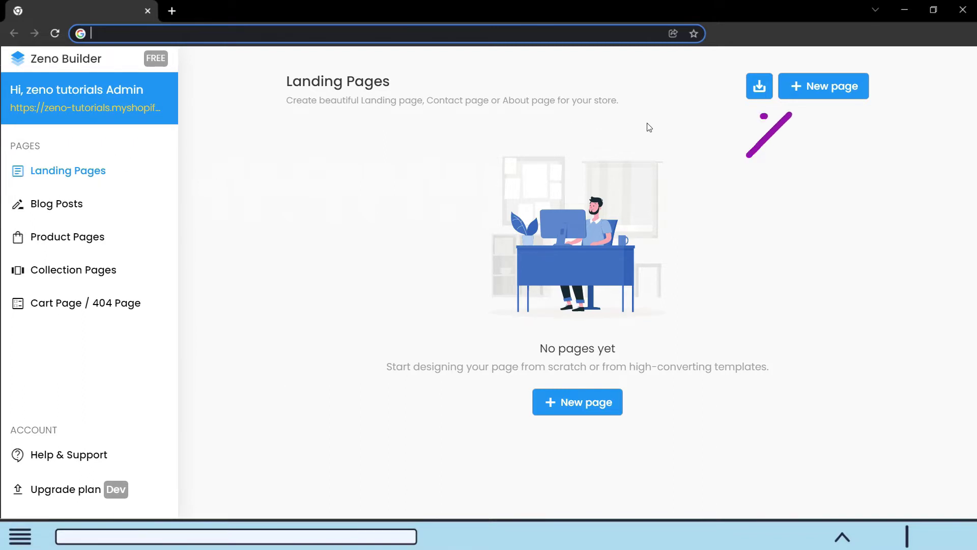
# - Start a new landing page from the blank-page option in the template gallery
pyautogui.click(823, 87)
pyautogui.scroll(-2, 877, 286)
pyautogui.scroll(-1, 877, 286)
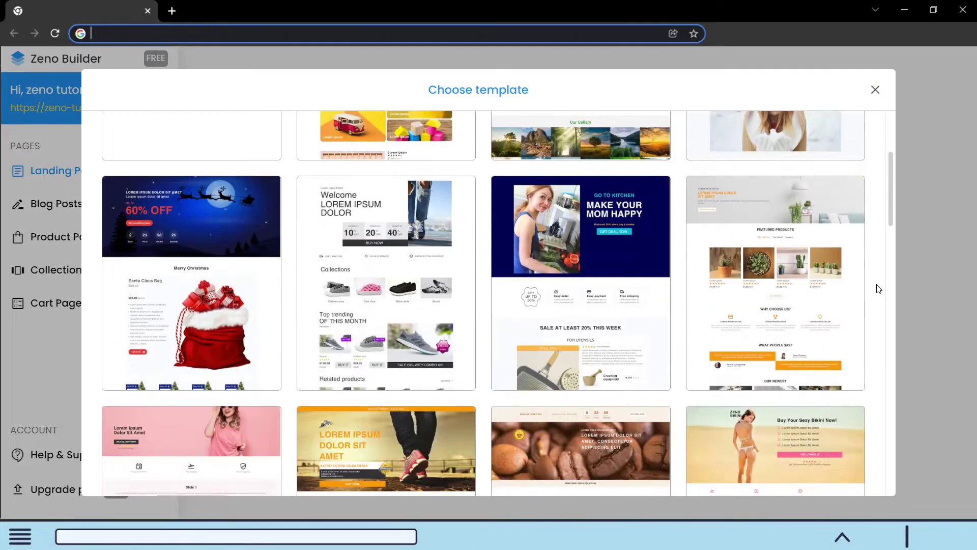
pyautogui.scroll(-1, 877, 287)
pyautogui.scroll(-2, 878, 287)
pyautogui.scroll(-3, 877, 288)
pyautogui.scroll(1, 877, 288)
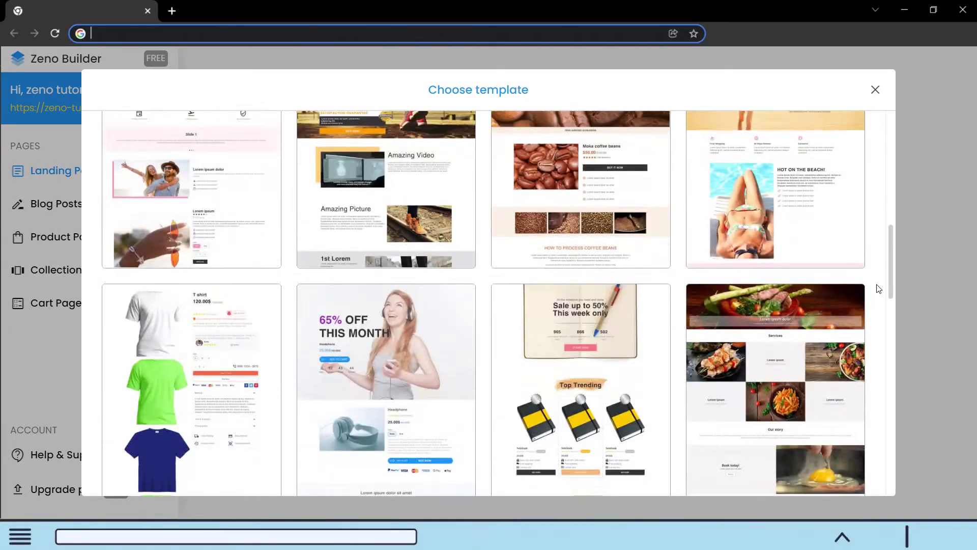
pyautogui.scroll(3, 877, 288)
pyautogui.scroll(-5, 877, 288)
pyautogui.scroll(2, 877, 288)
pyautogui.scroll(1, 878, 288)
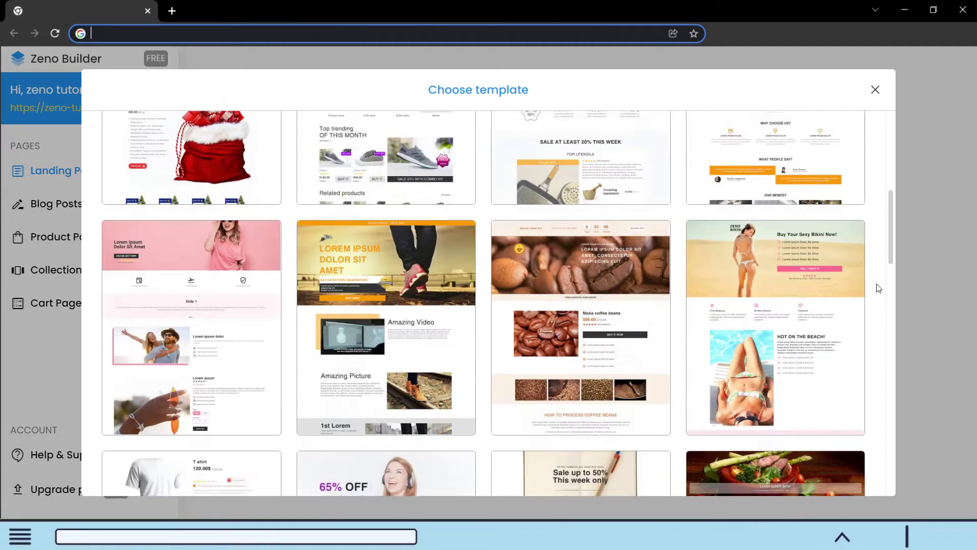
pyautogui.scroll(3, 878, 287)
pyautogui.scroll(2, 876, 287)
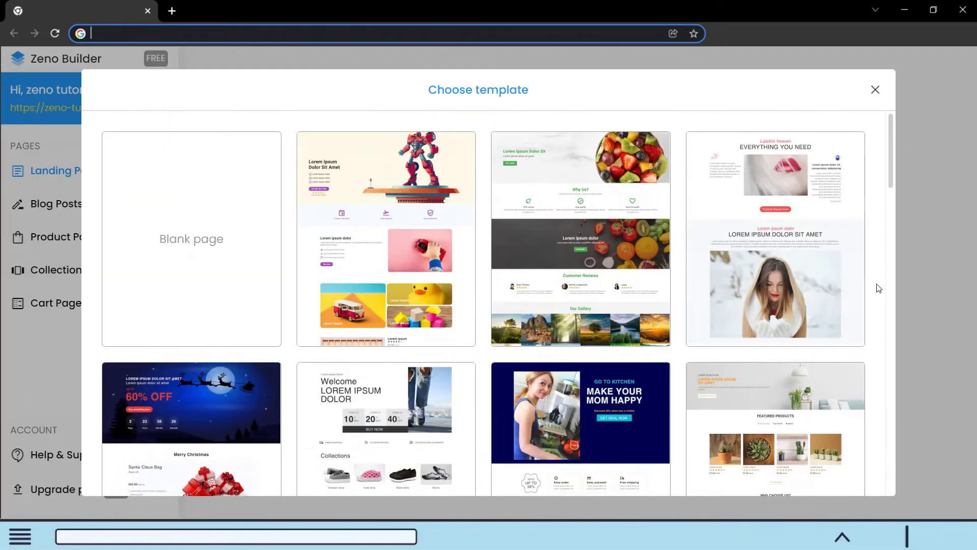
pyautogui.click(192, 213)
pyautogui.write('faq')
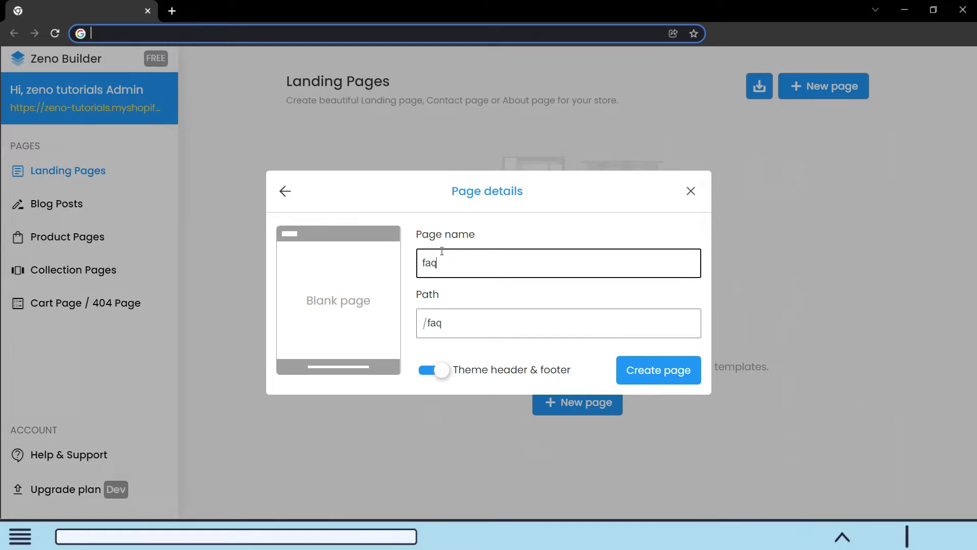
# - Create the faq page at path /f with the theme header and footer kept on
pyautogui.click(455, 321)
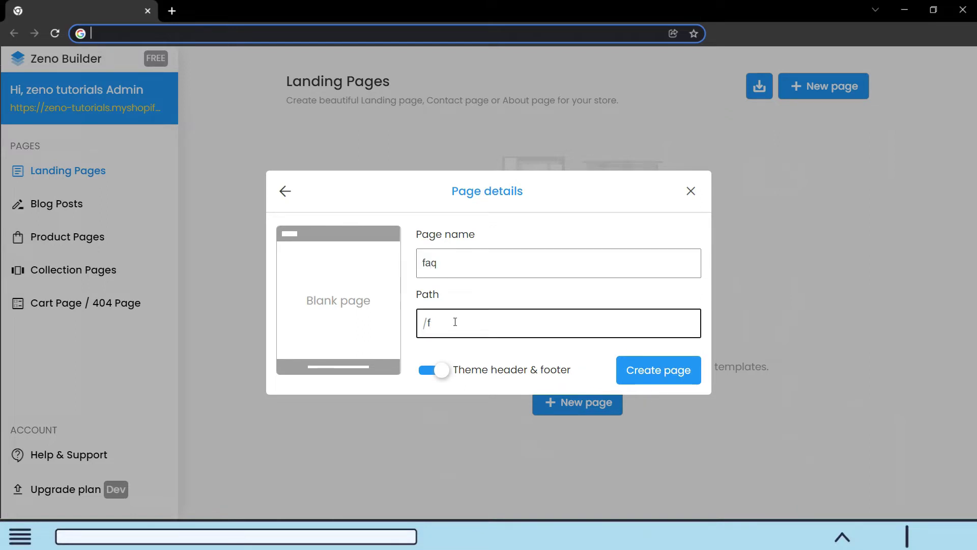
pyautogui.click(430, 375)
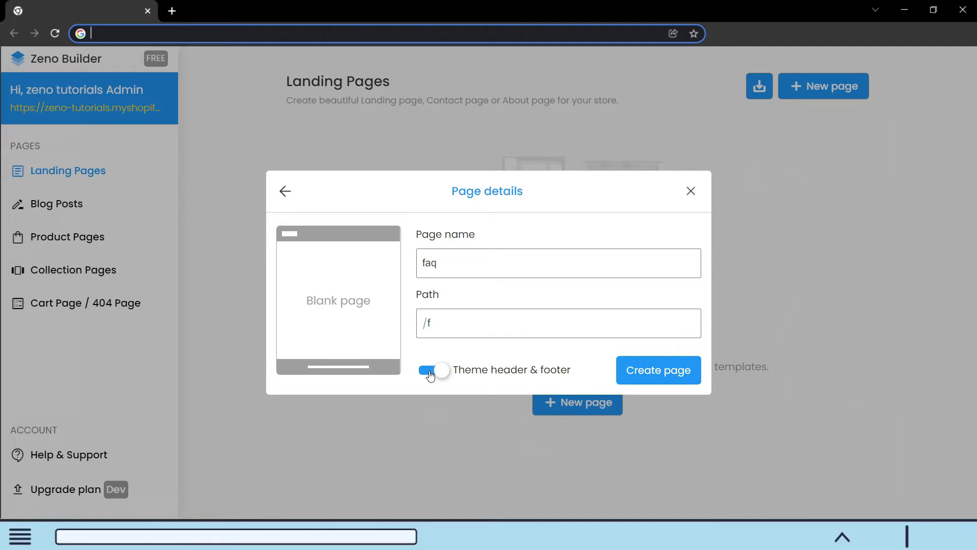
pyautogui.click(429, 375)
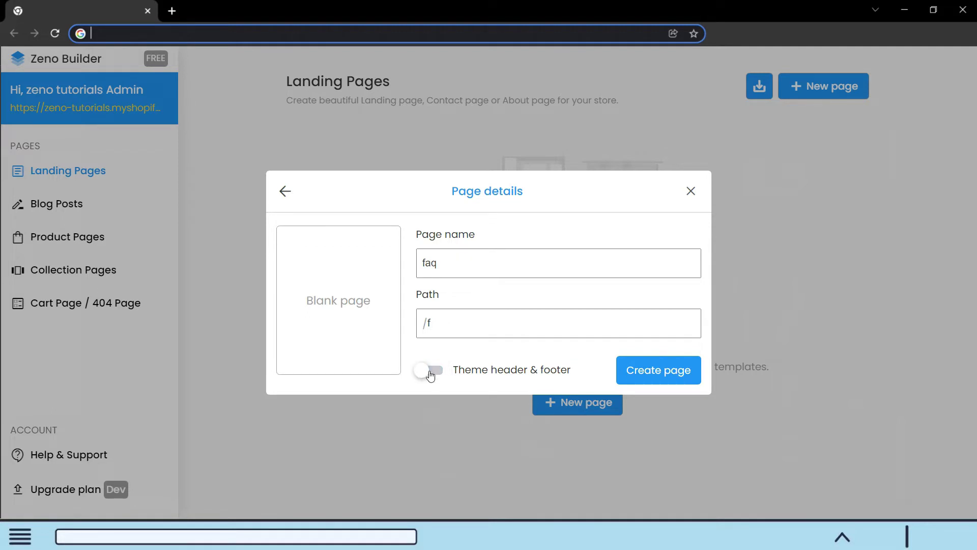
pyautogui.click(430, 375)
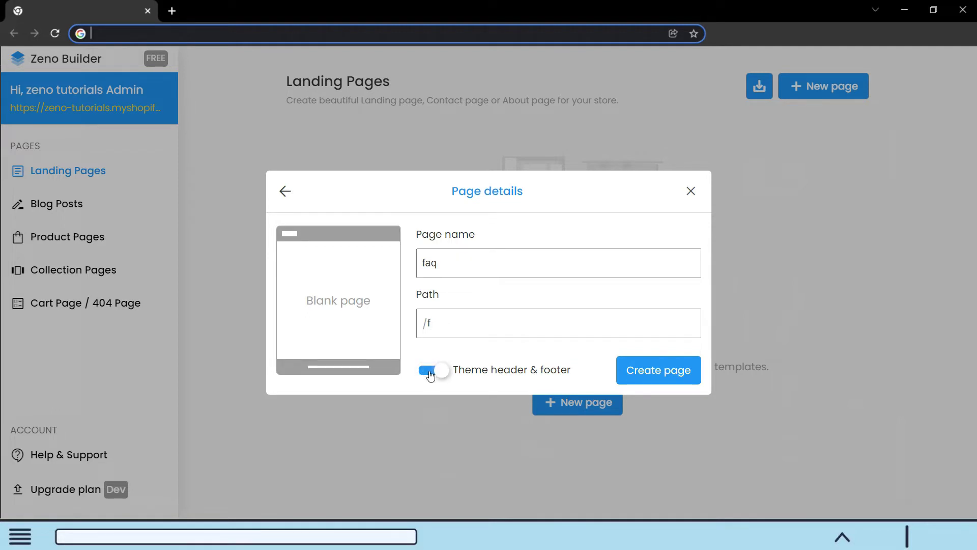
pyautogui.click(666, 372)
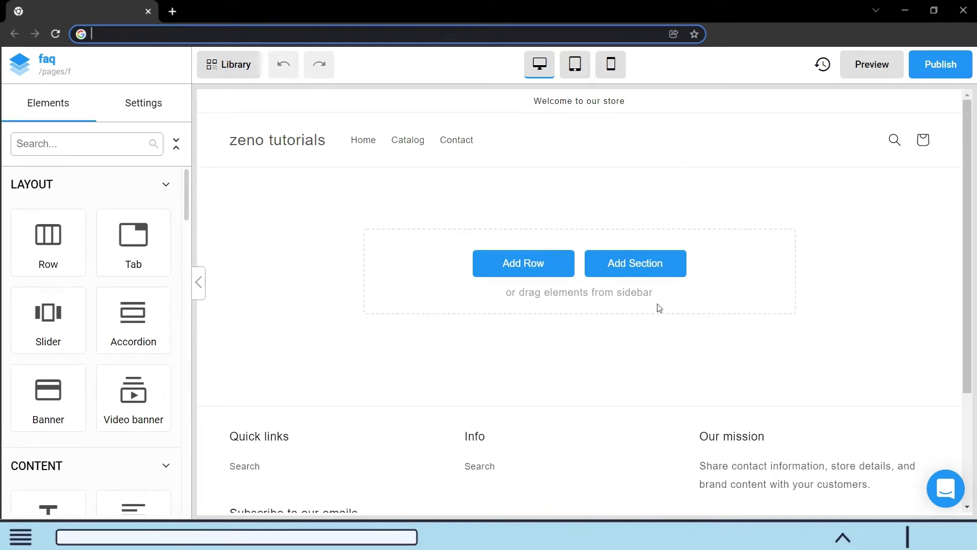
pyautogui.scroll(-2, 72, 331)
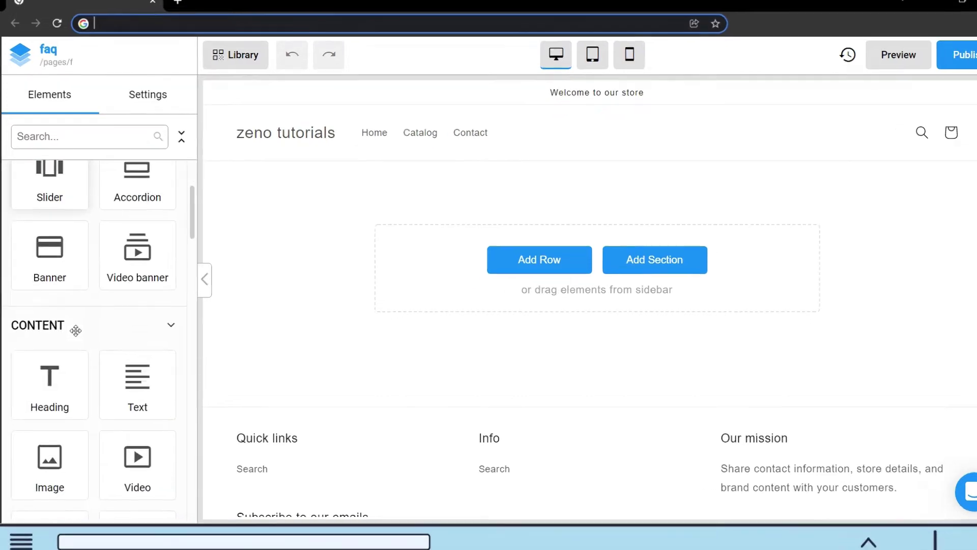
pyautogui.scroll(-3, 73, 331)
pyautogui.scroll(-3, 95, 318)
pyautogui.scroll(-2, 94, 318)
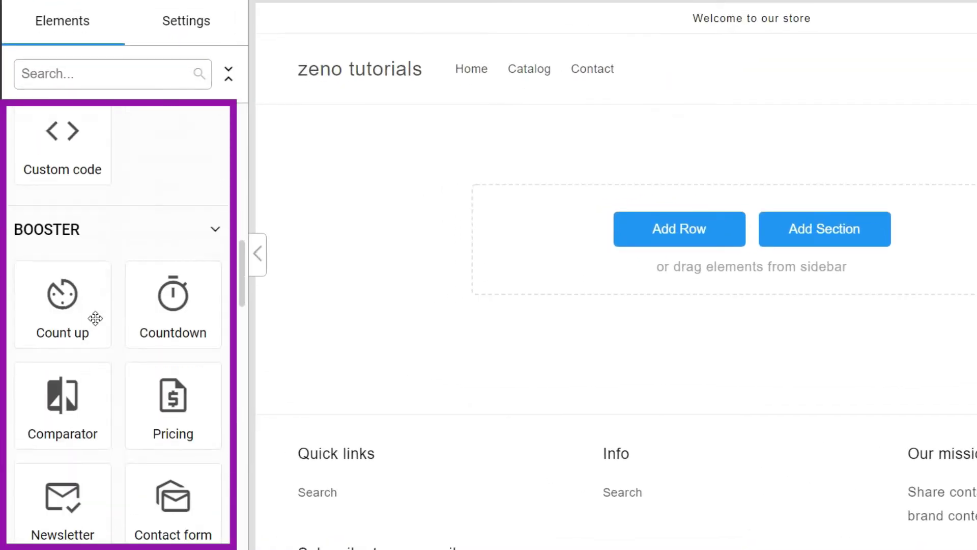
pyautogui.scroll(-1, 94, 318)
pyautogui.scroll(-3, 95, 318)
pyautogui.scroll(-2, 95, 318)
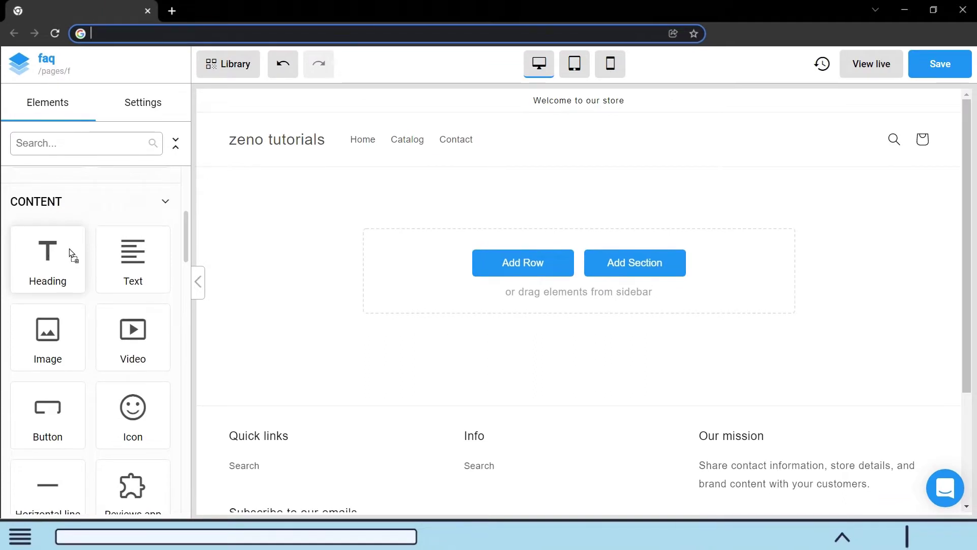
# - Add a heading at the top of the page with font size 100 and a preset colour
pyautogui.moveTo(53, 255); pyautogui.dragTo(329, 172)
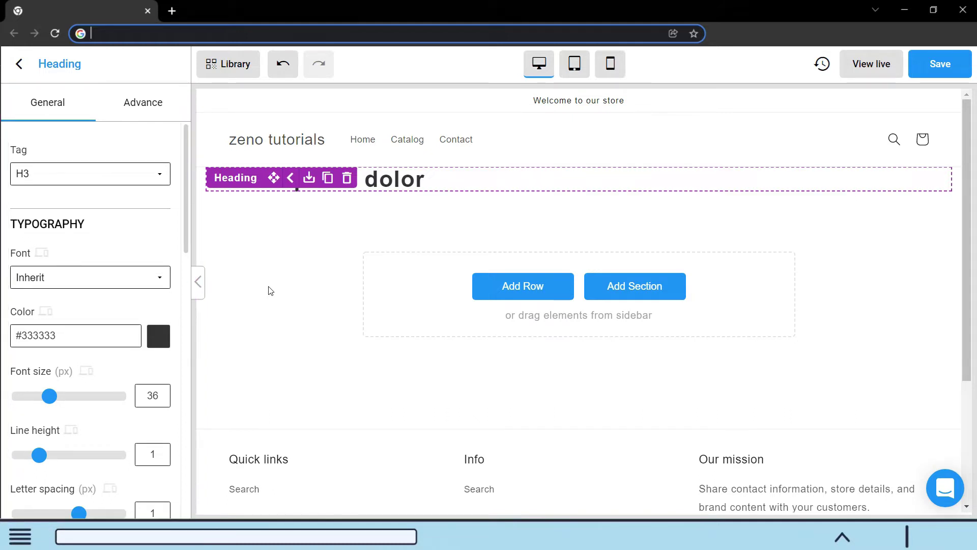
pyautogui.moveTo(49, 395)
pyautogui.mouseDown()
pyautogui.moveTo(84, 395)
pyautogui.moveTo(56, 395)
pyautogui.mouseUp()
pyautogui.click(153, 344)
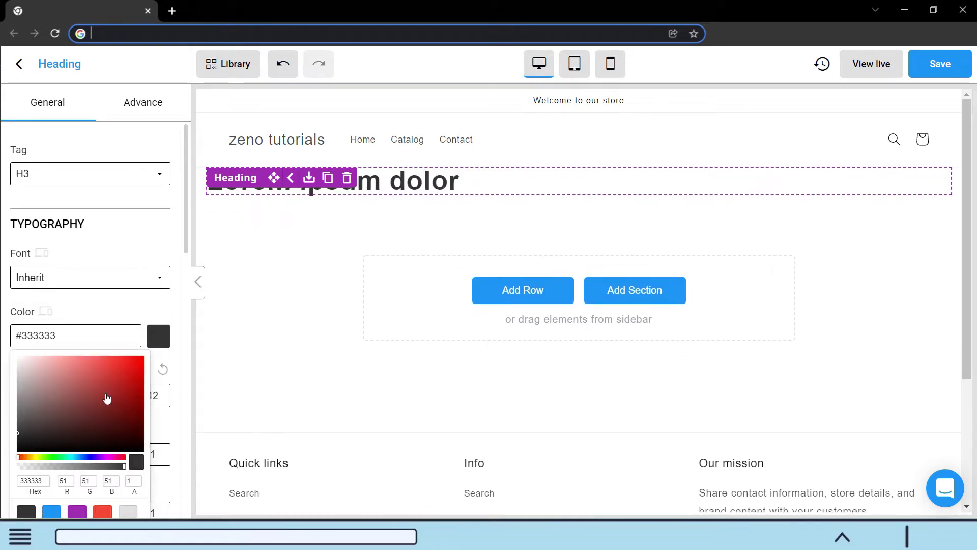
pyautogui.click(52, 512)
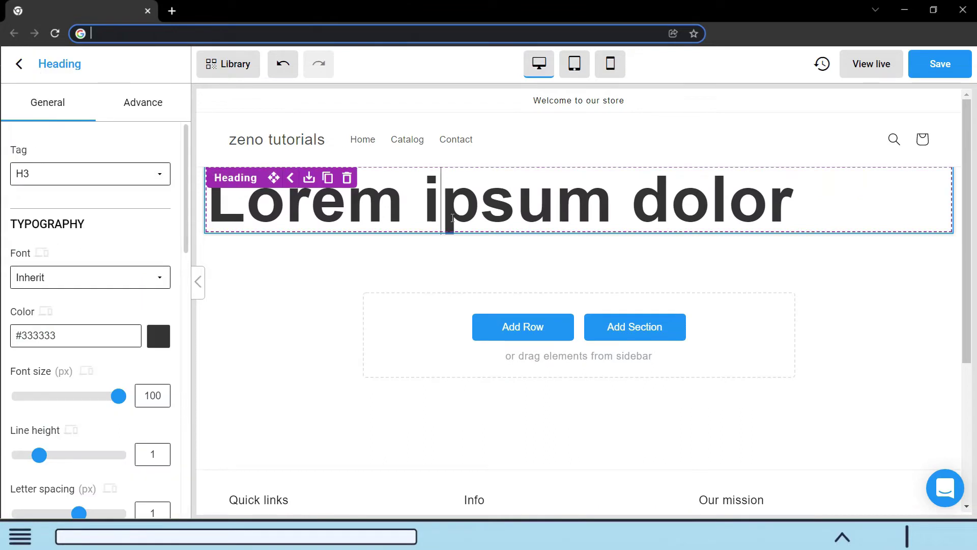
# - Replace the placeholder heading text with 'zeno is amazing'
pyautogui.hotkey('ctrl', 'a')
pyautogui.write('zeno')
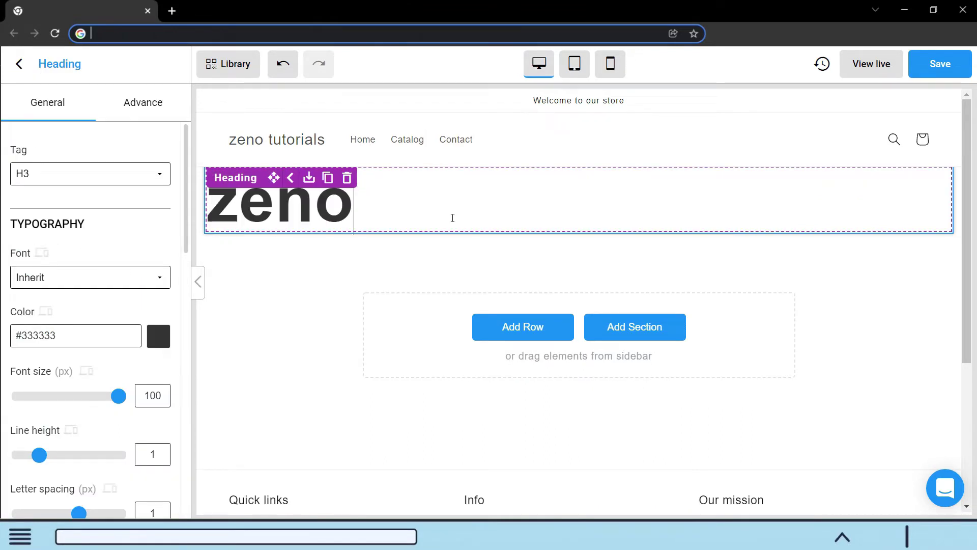
pyautogui.write(' is amazi')
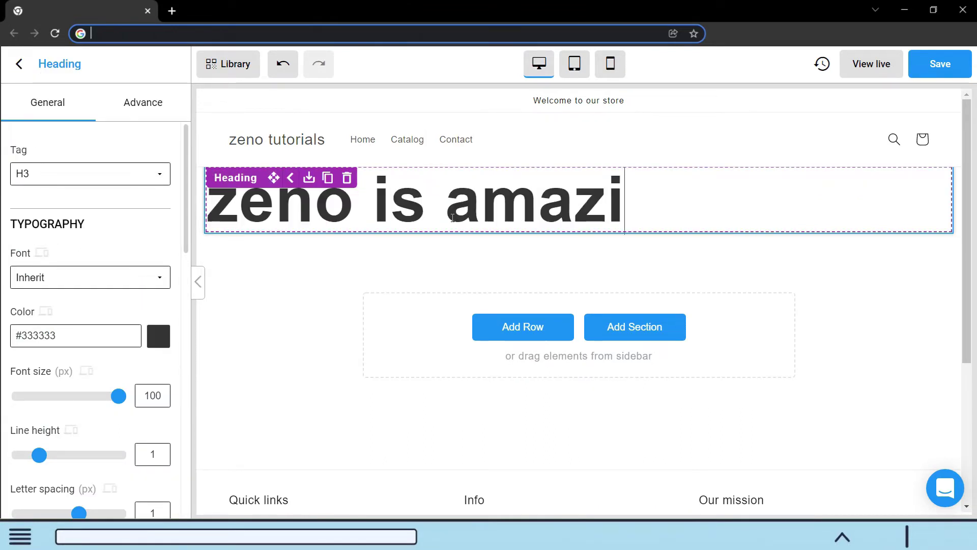
pyautogui.write('ng')
pyautogui.press('Escape')
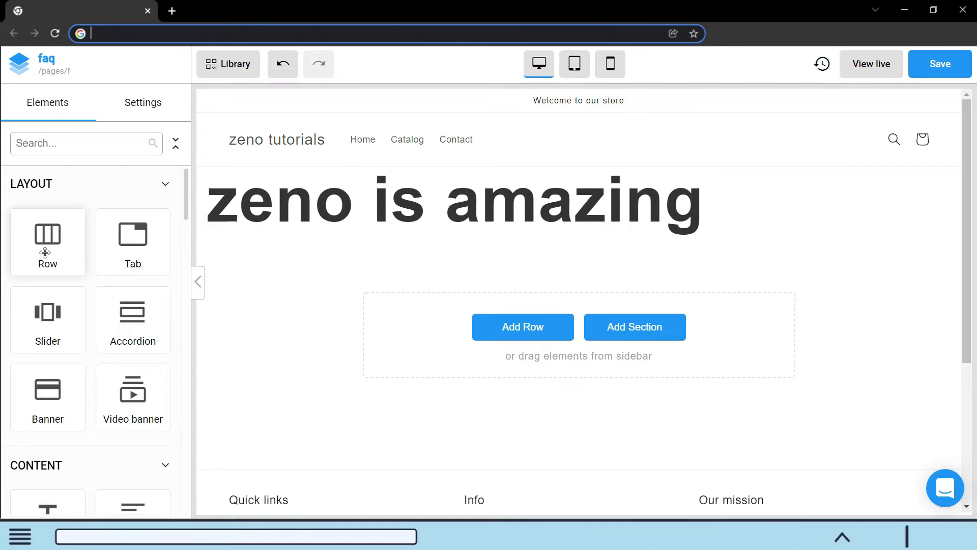
# - Add two-column rows below and move the heading into the first row's left column
pyautogui.moveTo(48, 235); pyautogui.dragTo(325, 222)
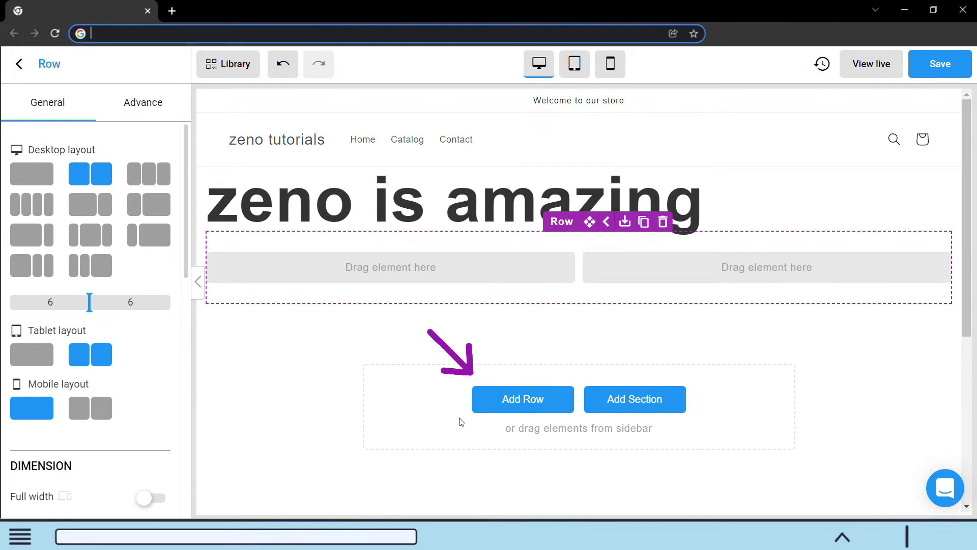
pyautogui.click(532, 398)
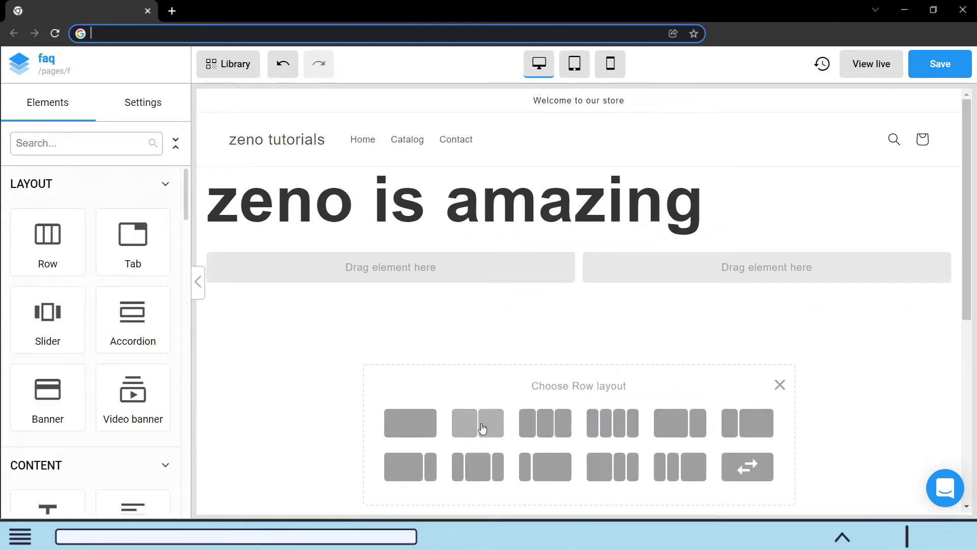
pyautogui.click(480, 428)
pyautogui.moveTo(328, 202); pyautogui.dragTo(288, 272)
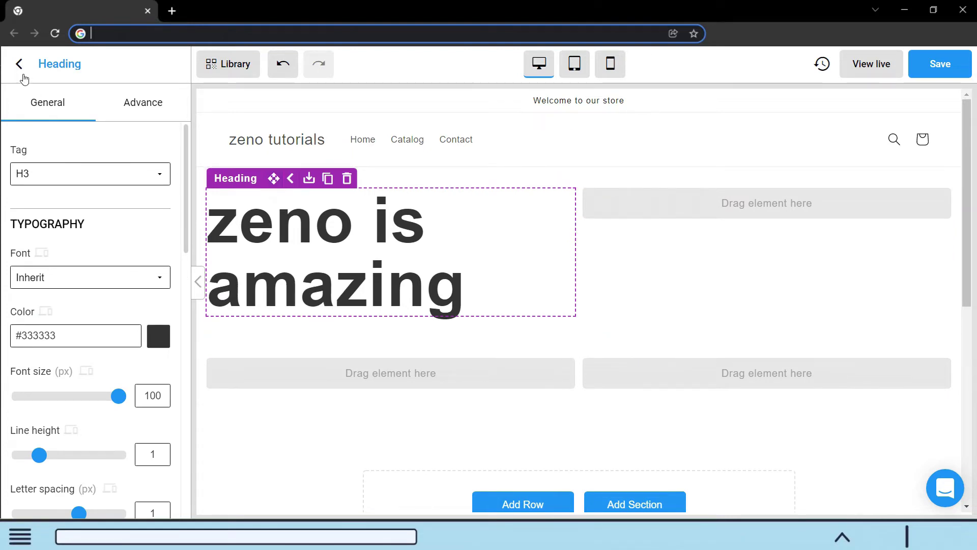
pyautogui.click(19, 69)
pyautogui.scroll(-3, 121, 285)
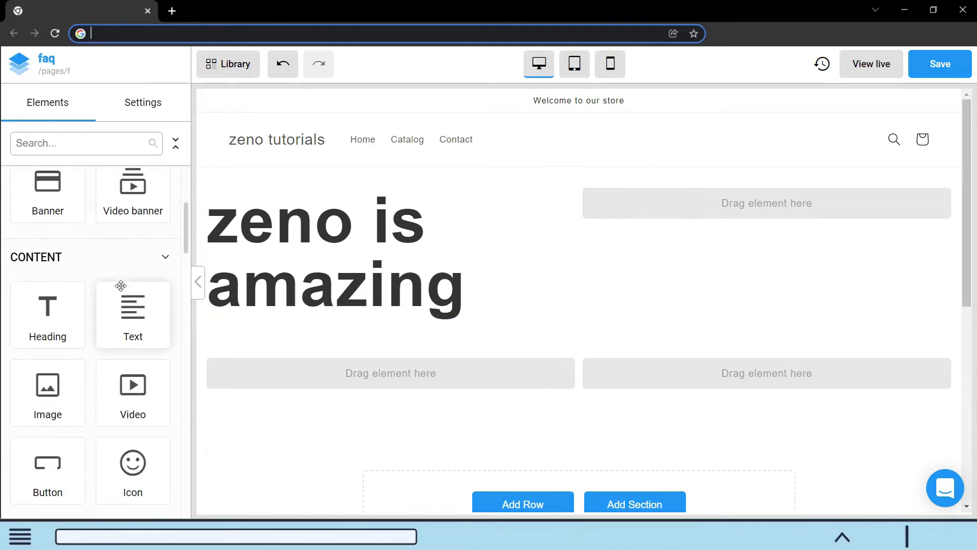
pyautogui.scroll(-2, 123, 284)
# - Place an image in the top row's right column beside the heading
pyautogui.moveTo(62, 272); pyautogui.dragTo(652, 220)
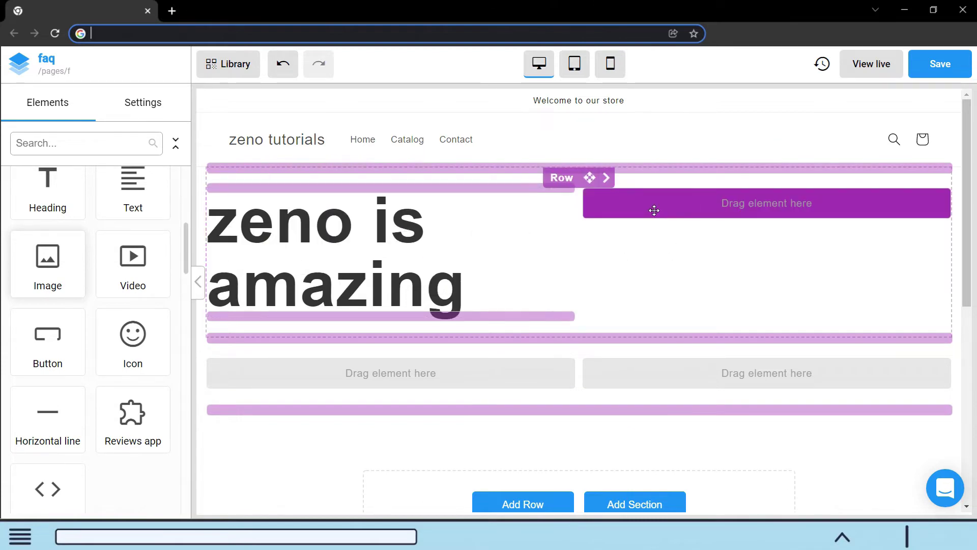
pyautogui.moveTo(653, 218); pyautogui.dragTo(654, 211)
pyautogui.click(702, 443)
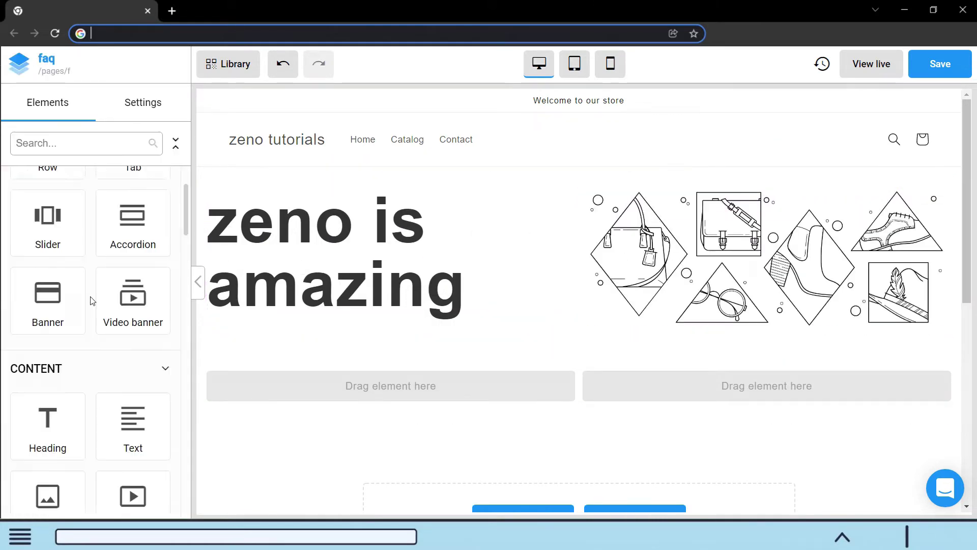
pyautogui.scroll(-2, 92, 290)
pyautogui.scroll(-3, 90, 293)
pyautogui.scroll(-2, 90, 293)
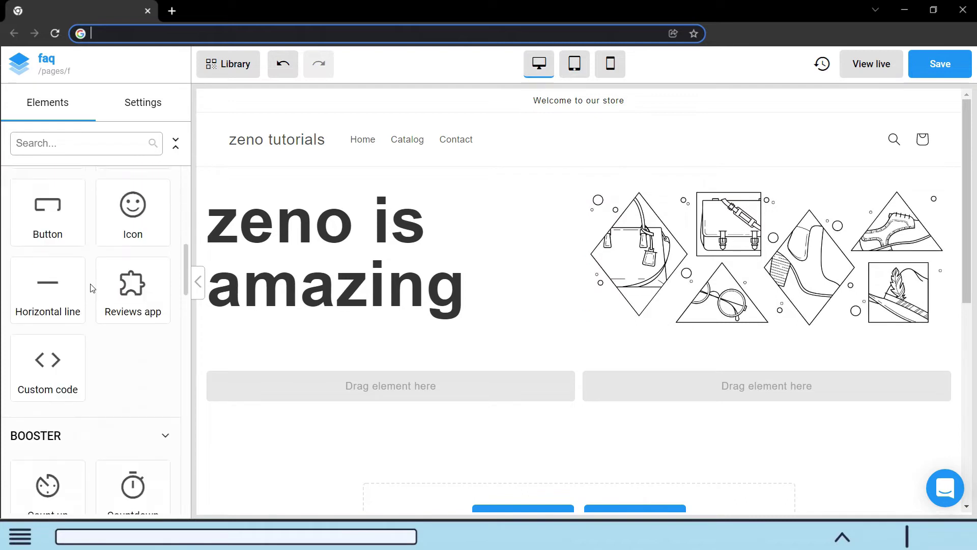
pyautogui.scroll(-2, 90, 290)
pyautogui.scroll(-3, 90, 289)
pyautogui.scroll(-3, 90, 287)
pyautogui.scroll(-3, 90, 286)
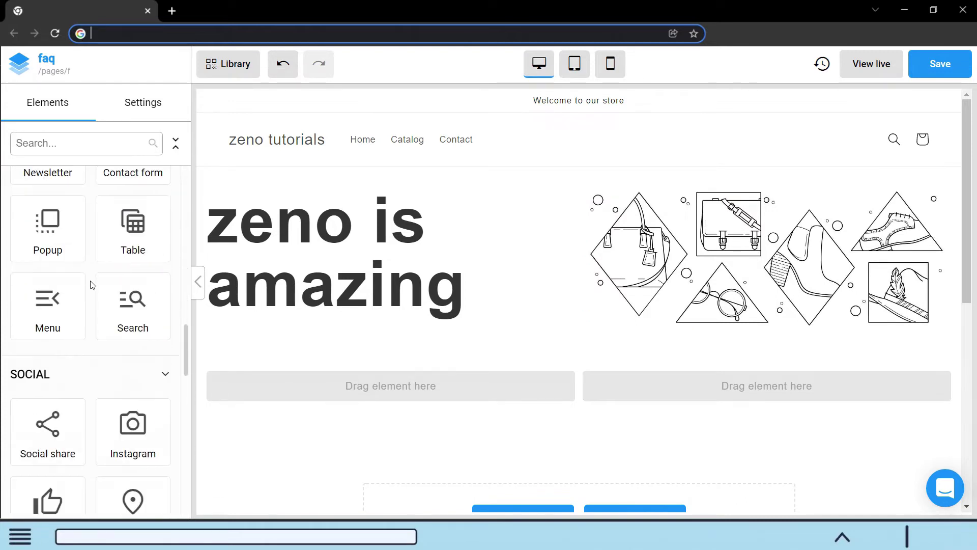
pyautogui.scroll(-3, 92, 283)
pyautogui.scroll(-2, 91, 279)
pyautogui.scroll(-3, 90, 274)
pyautogui.scroll(-4, 91, 270)
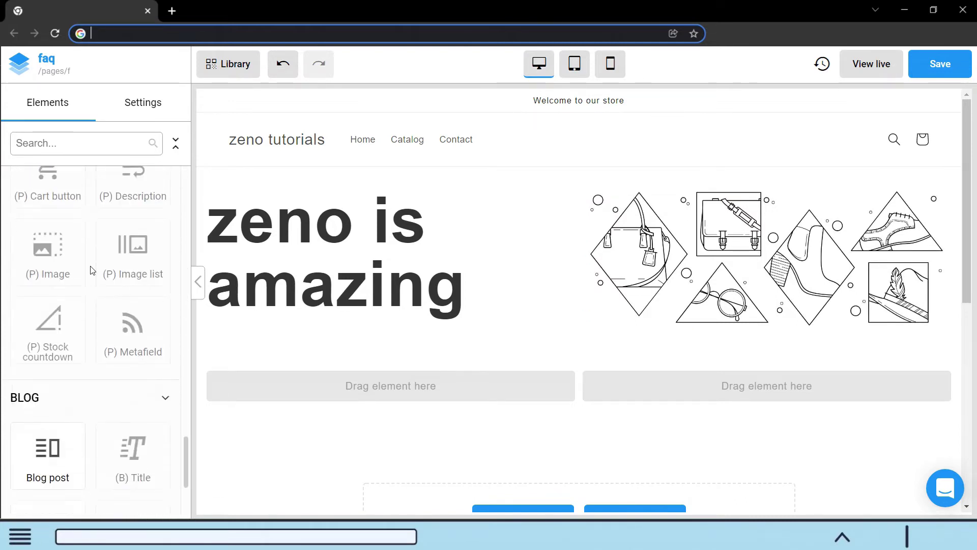
pyautogui.scroll(-2, 90, 271)
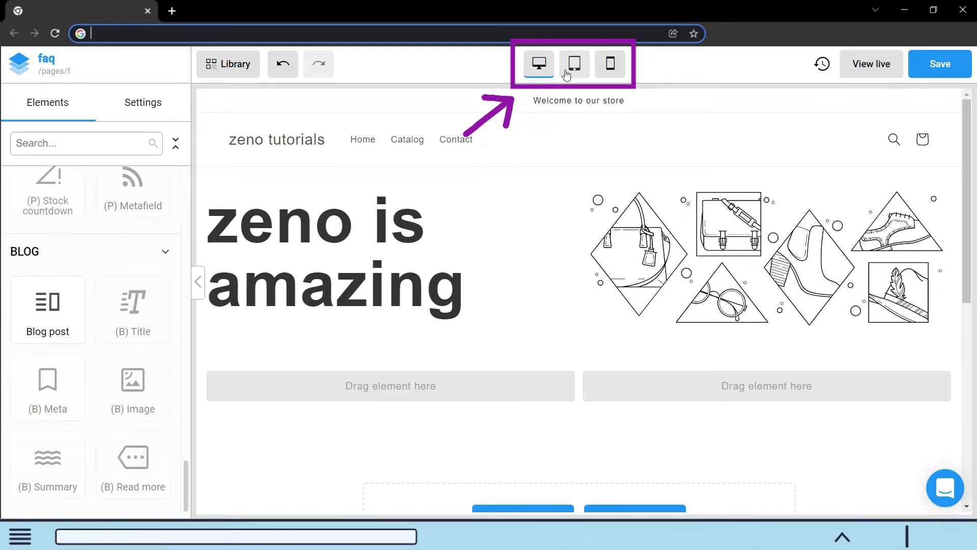
# - Check the page at tablet and mobile preview widths
pyautogui.click(572, 74)
pyautogui.click(610, 73)
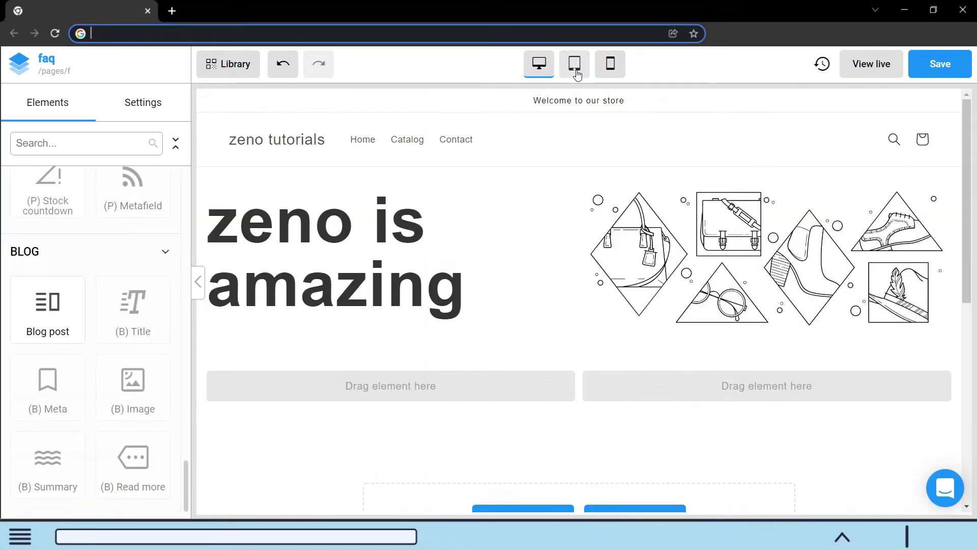
pyautogui.click(574, 66)
pyautogui.click(609, 65)
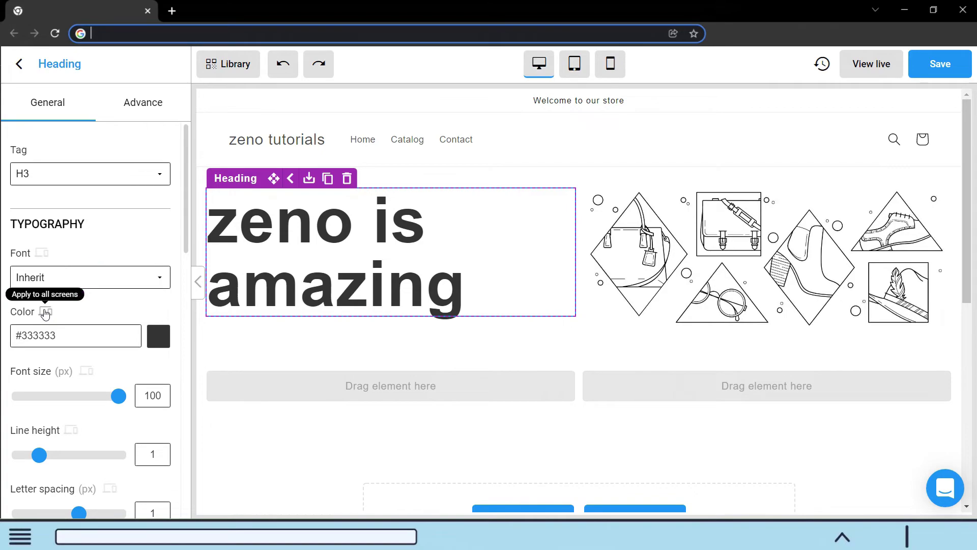
# - Apply the heading's #333333 colour to all screen sizes and confirm
pyautogui.click(46, 313)
pyautogui.click(438, 308)
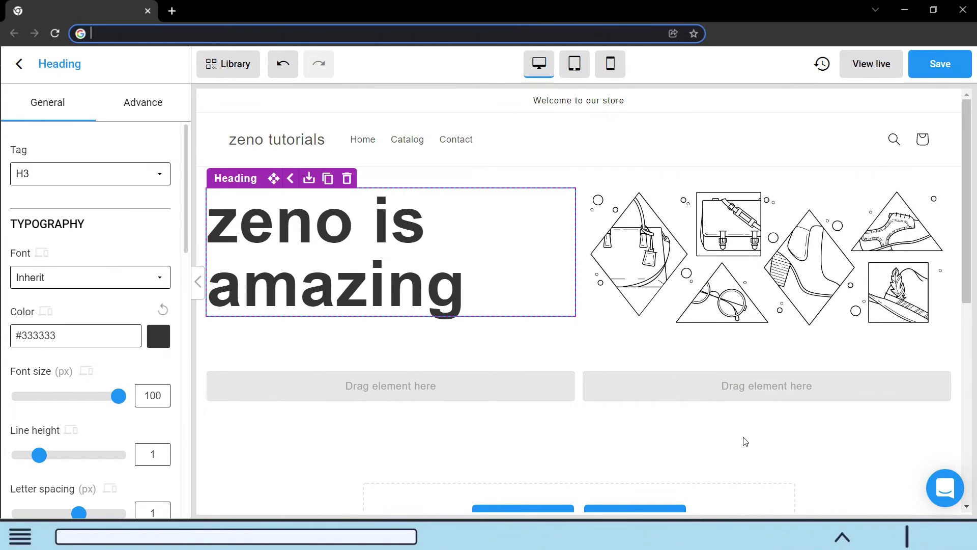
pyautogui.scroll(-3, 744, 441)
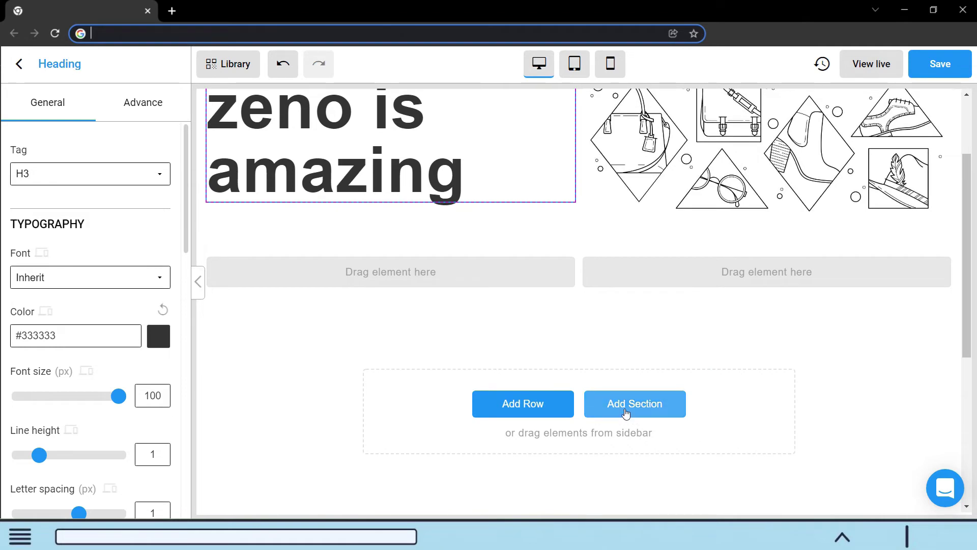
# - Preview the robot-themed full-page template from the library, including its mobile view
pyautogui.click(626, 410)
pyautogui.scroll(-10, 515, 342)
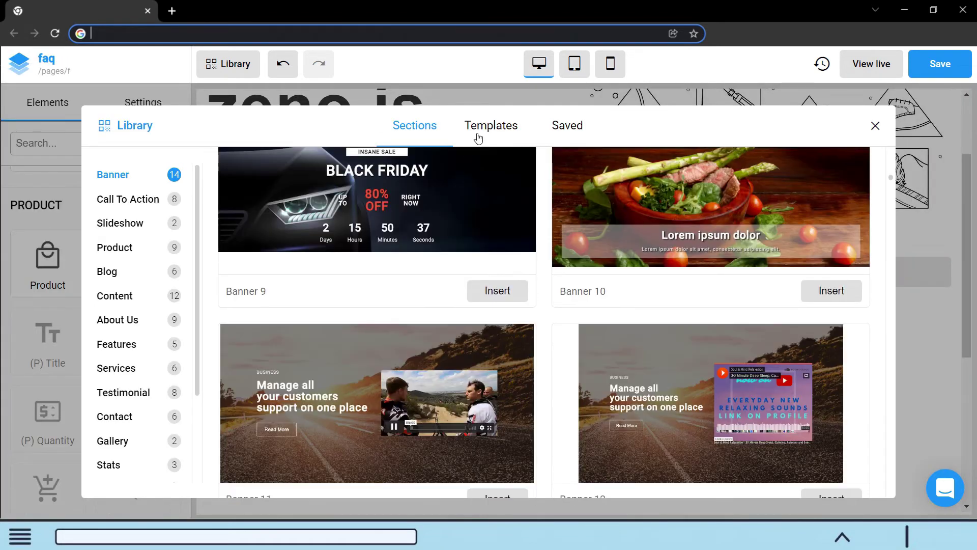
pyautogui.click(495, 128)
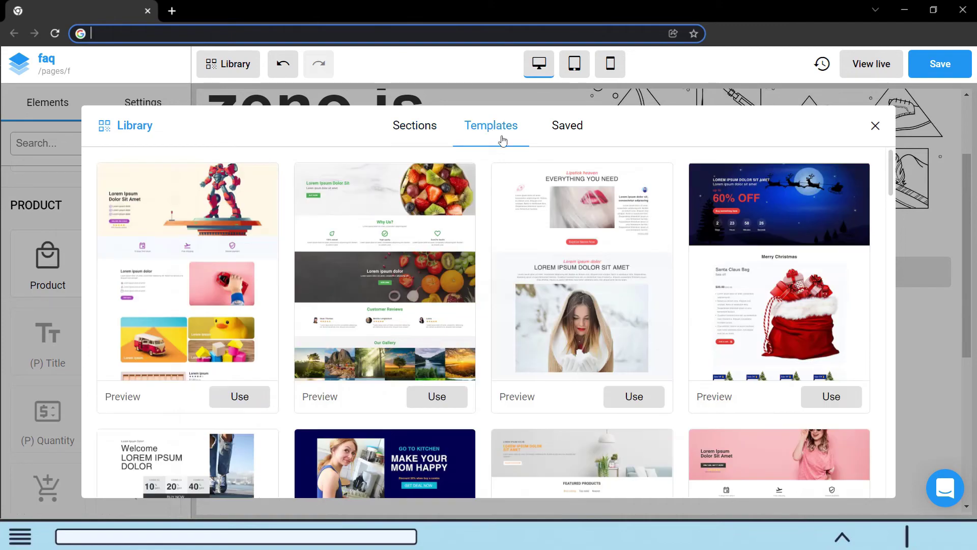
pyautogui.scroll(-1, 482, 275)
pyautogui.scroll(-3, 481, 278)
pyautogui.scroll(-3, 480, 277)
pyautogui.scroll(5, 480, 277)
pyautogui.click(127, 398)
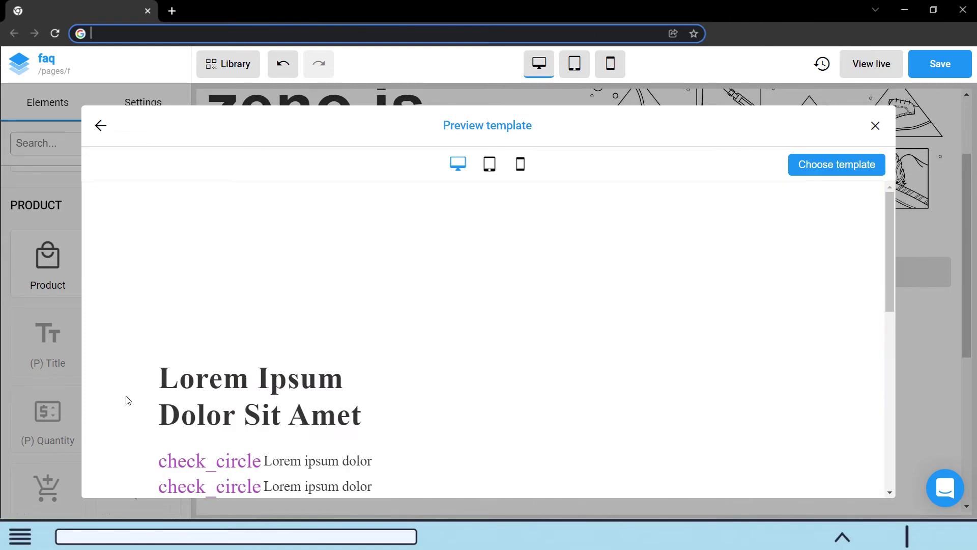
pyautogui.click(520, 163)
pyautogui.scroll(-5, 534, 325)
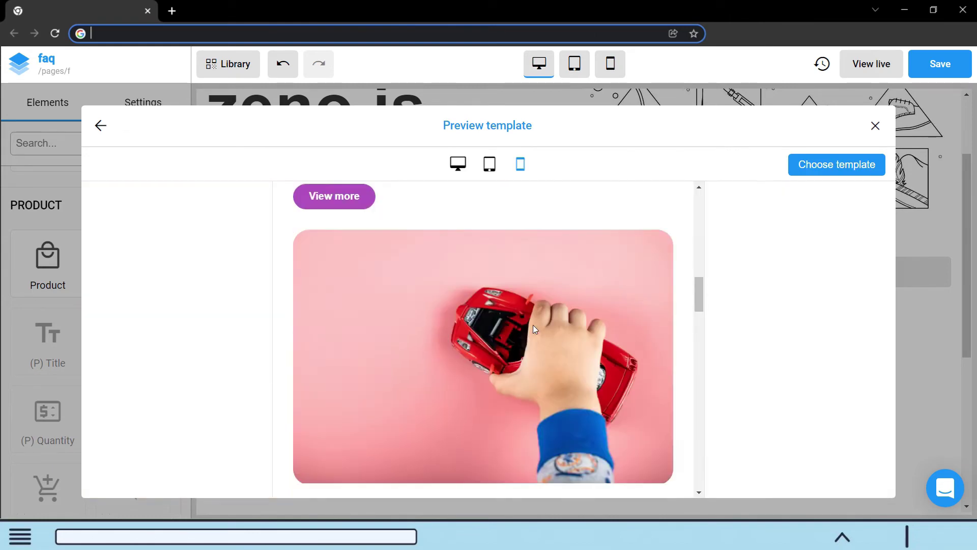
pyautogui.scroll(3, 534, 328)
pyautogui.scroll(3, 535, 327)
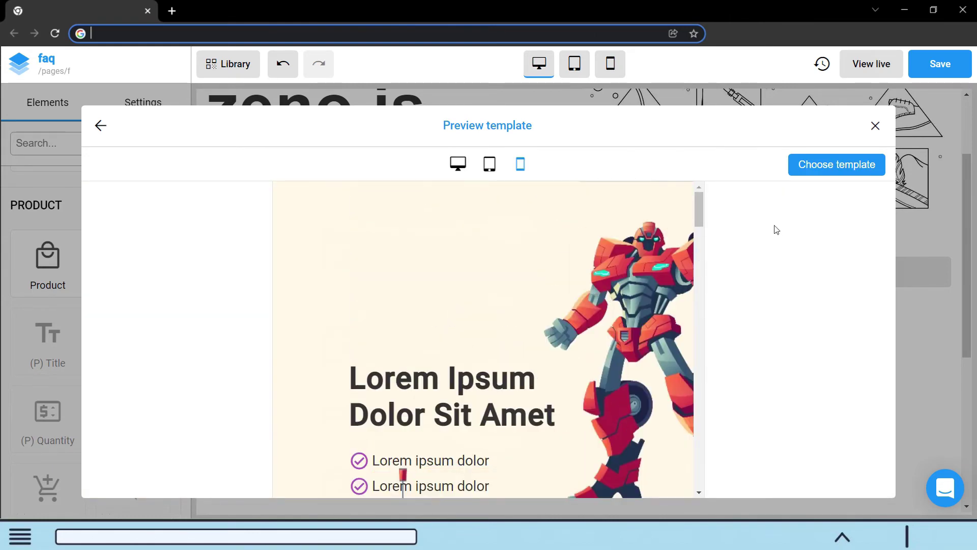
# - Use the robot template for the faq page and save it
pyautogui.click(843, 169)
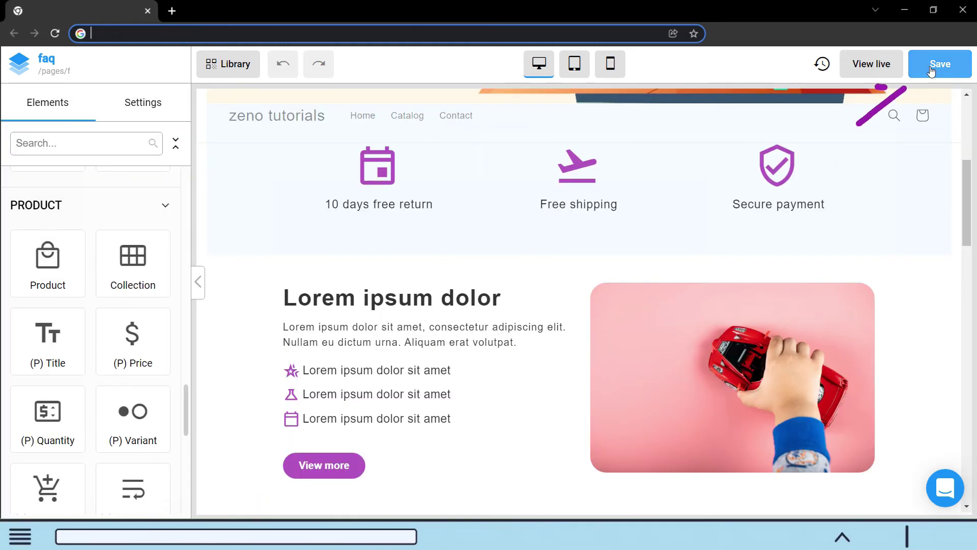
pyautogui.click(929, 68)
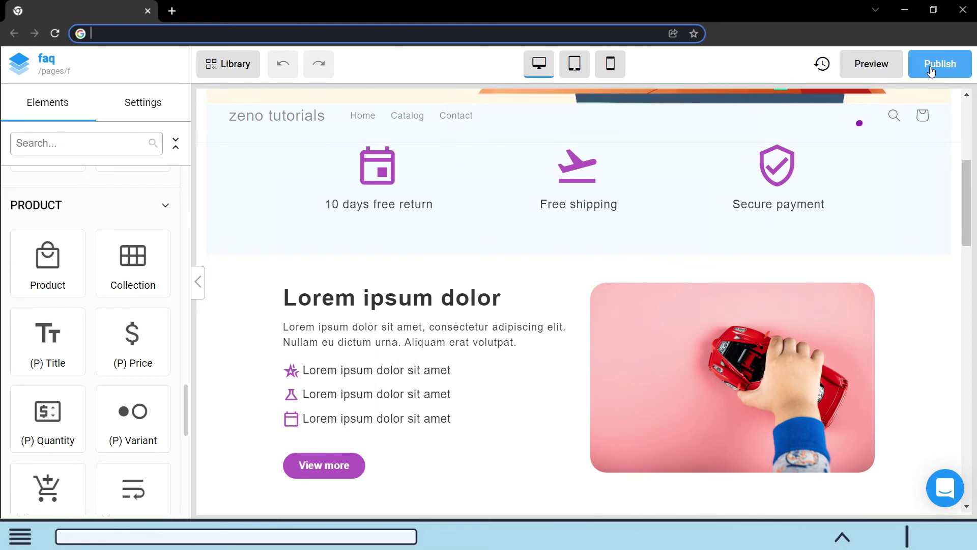
# - Publish the faq page, then view its name and path settings from the Landing Pages list without changes
pyautogui.click(930, 69)
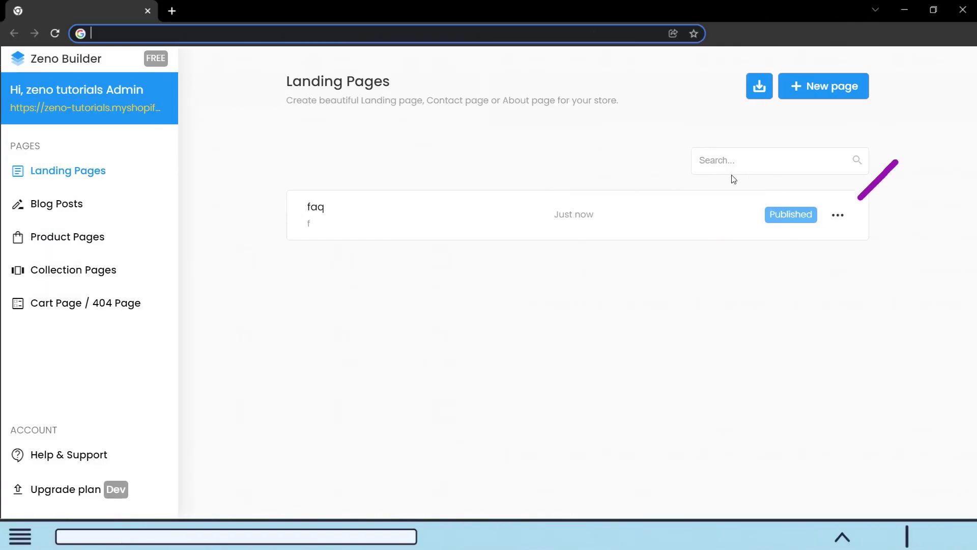
pyautogui.click(842, 215)
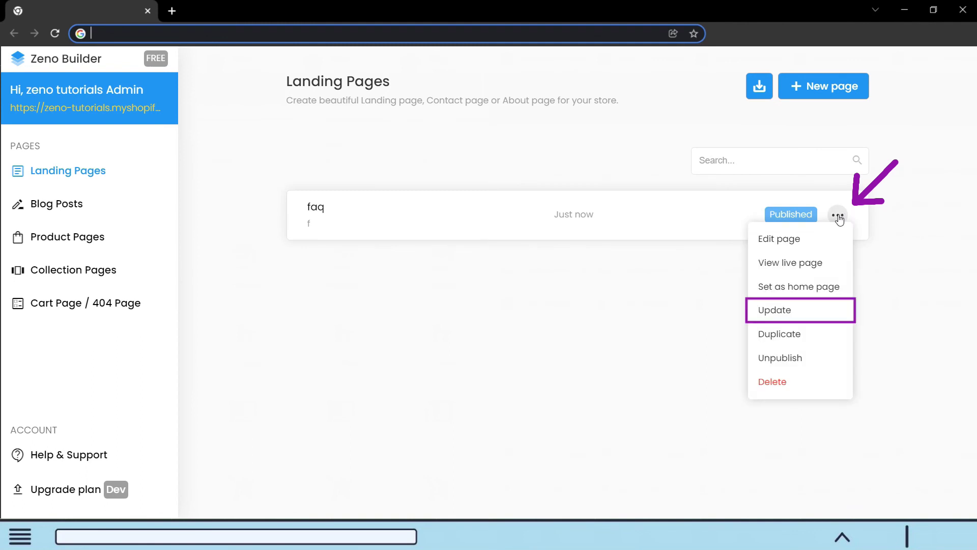
pyautogui.click(774, 309)
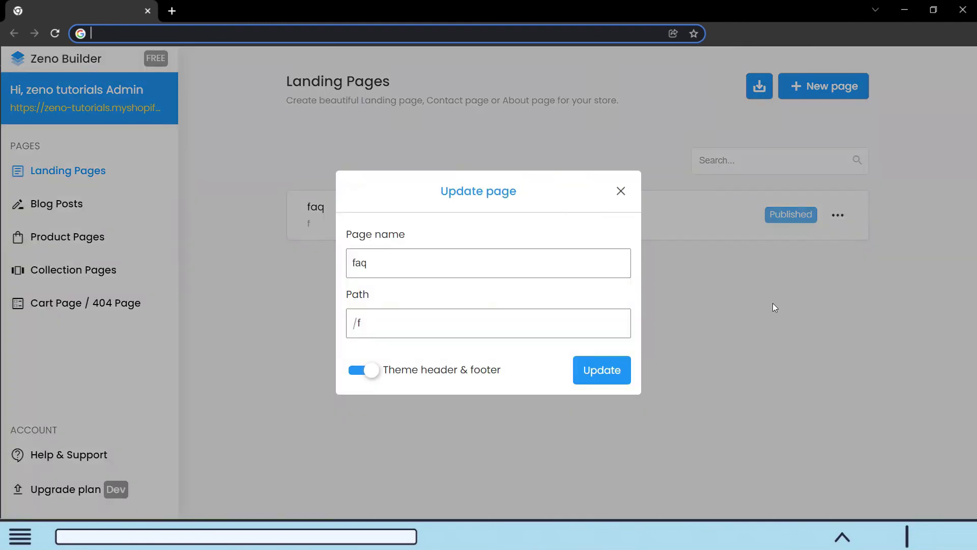
pyautogui.press('Escape')
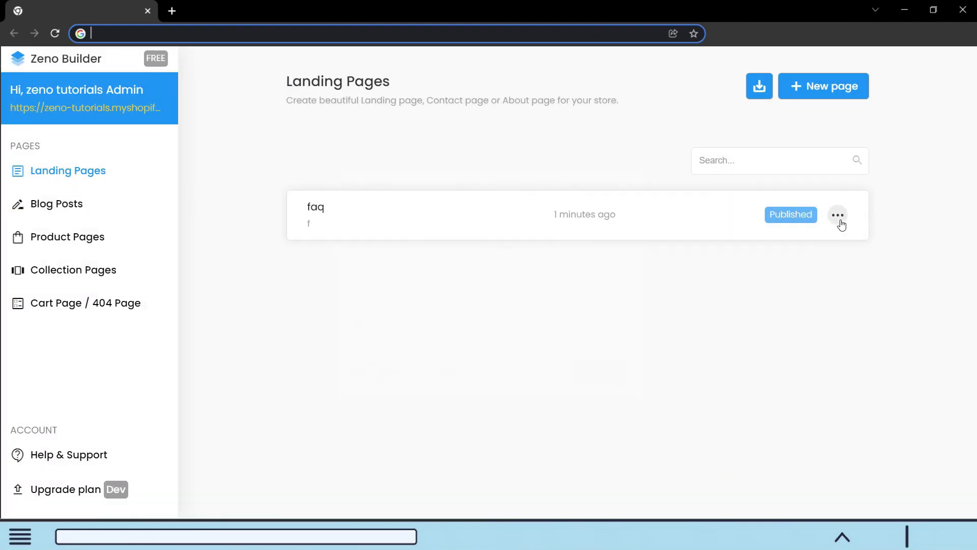
# - Choose Set as home page for the faq page from its actions menu
pyautogui.click(838, 215)
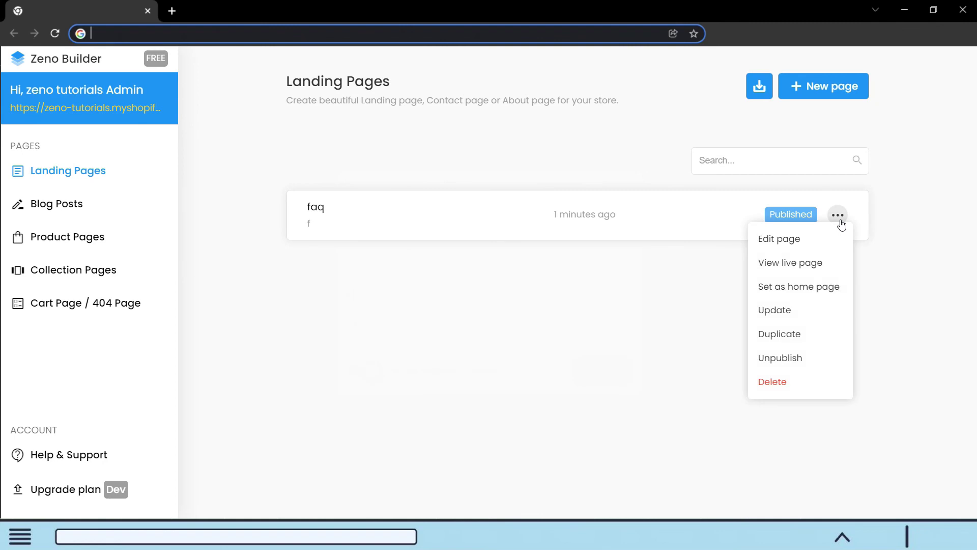
pyautogui.click(806, 286)
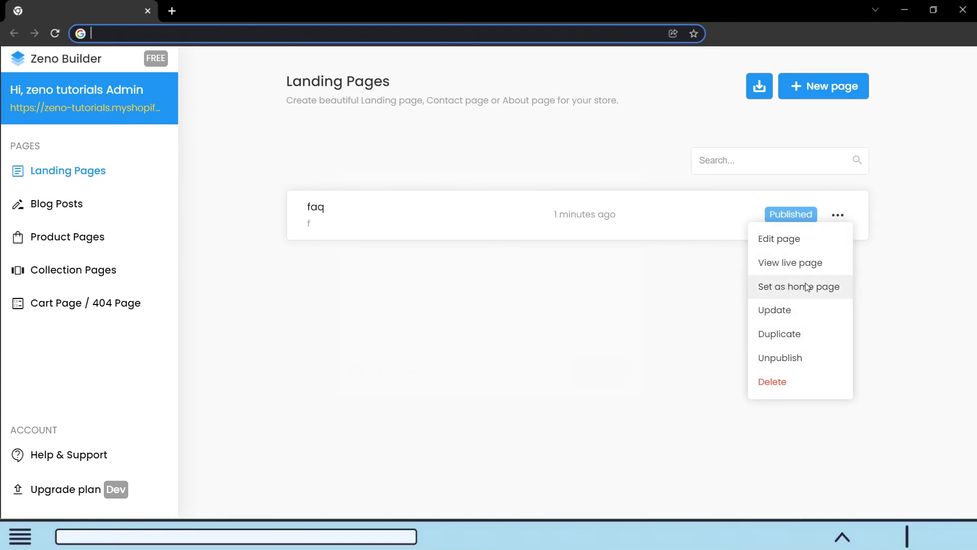